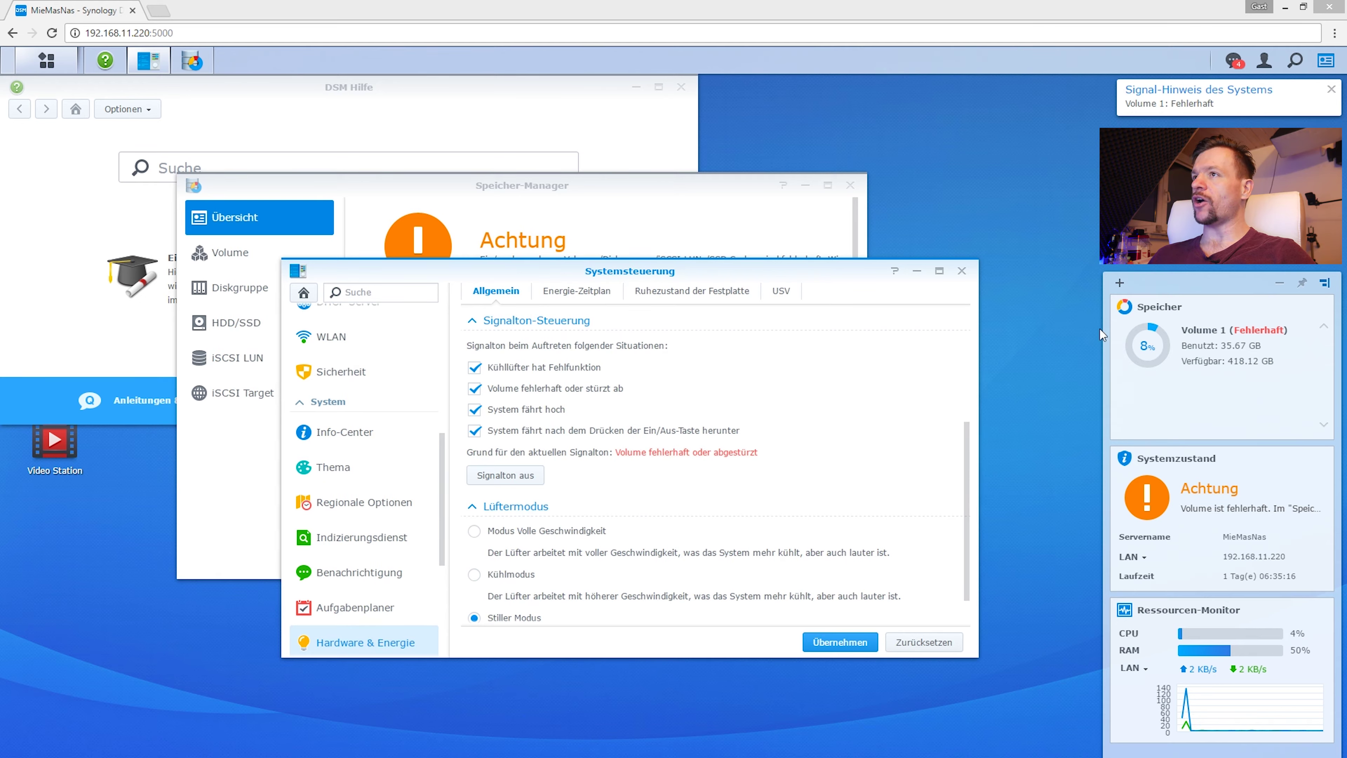
Step: Bring the Speicher-Manager overview to the front and examine the system and volume status
click(601, 192)
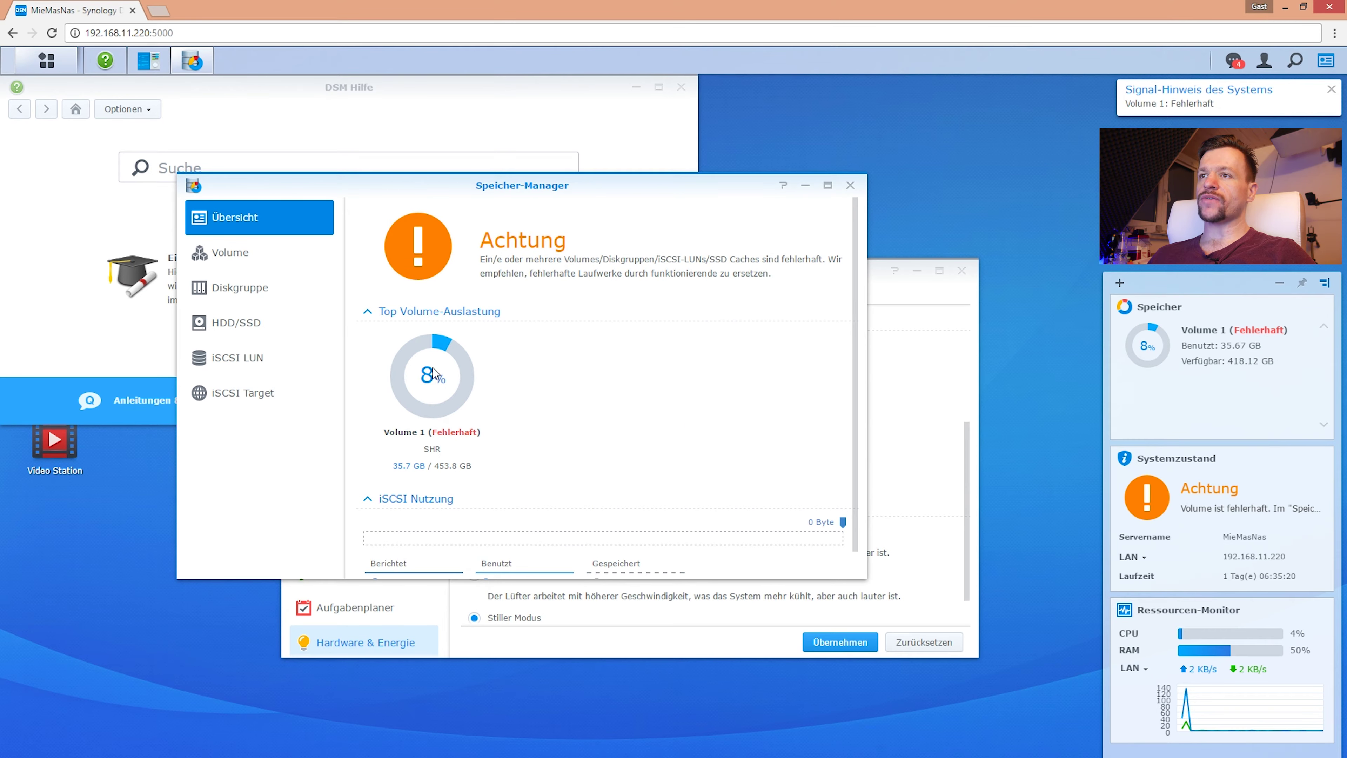
scroll(461, 420, down, 1)
scroll(509, 409, up, 1)
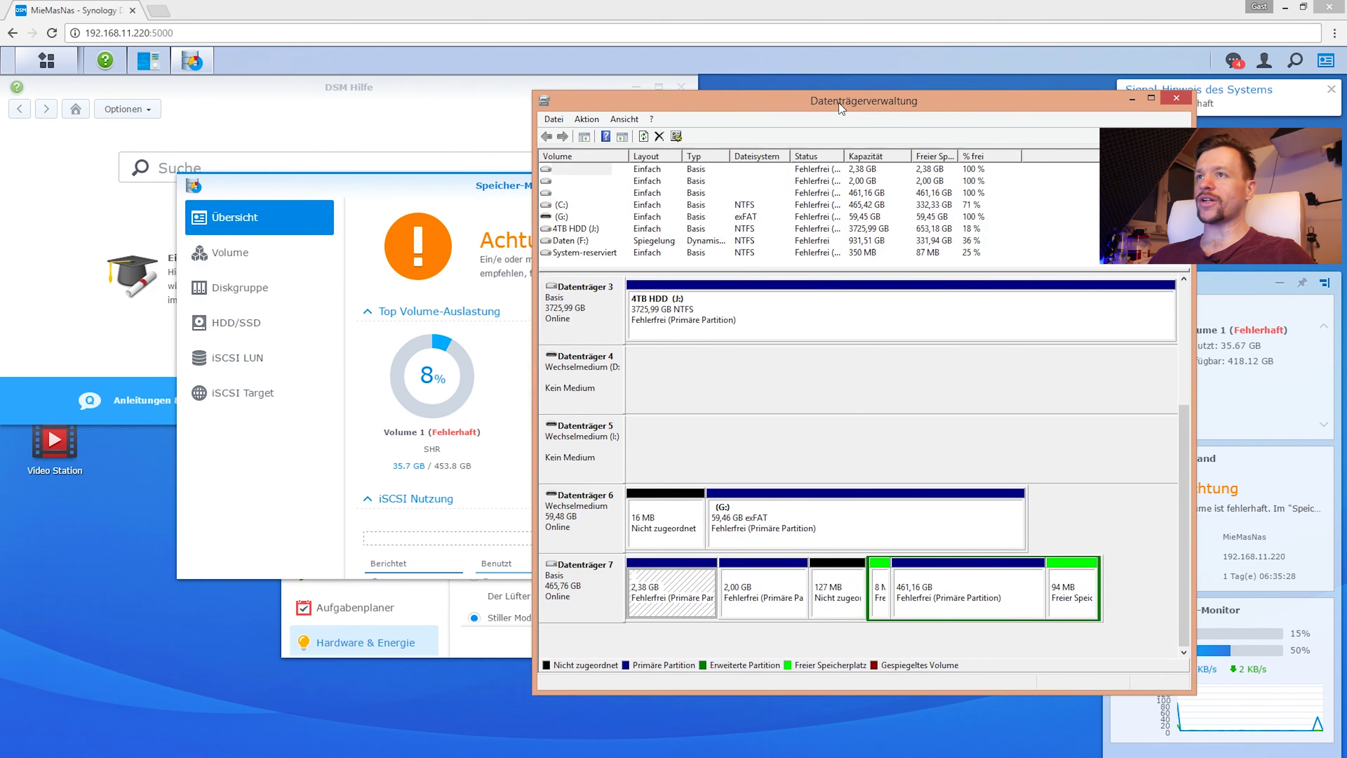
Step: Switch to a Windows command prompt with administrator rights and start diskpart
key(super+x)
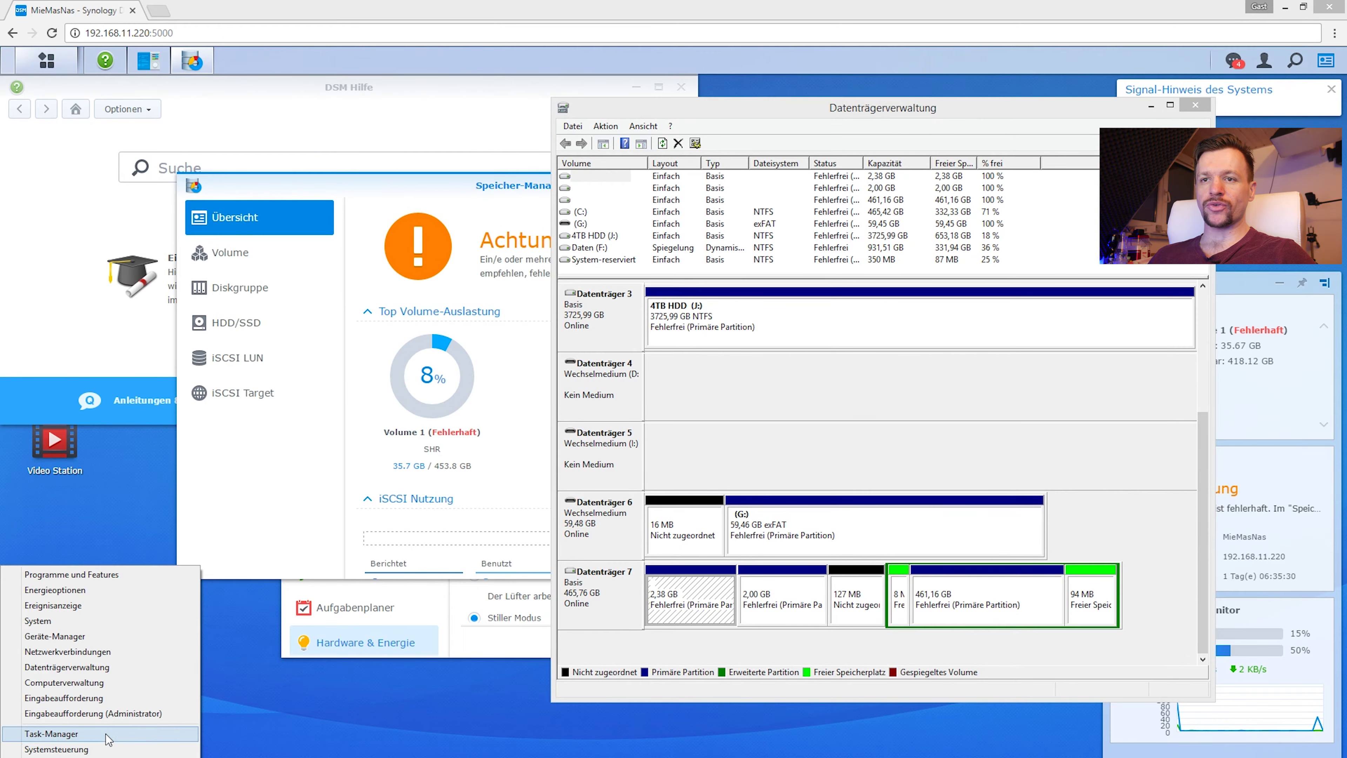
click(111, 713)
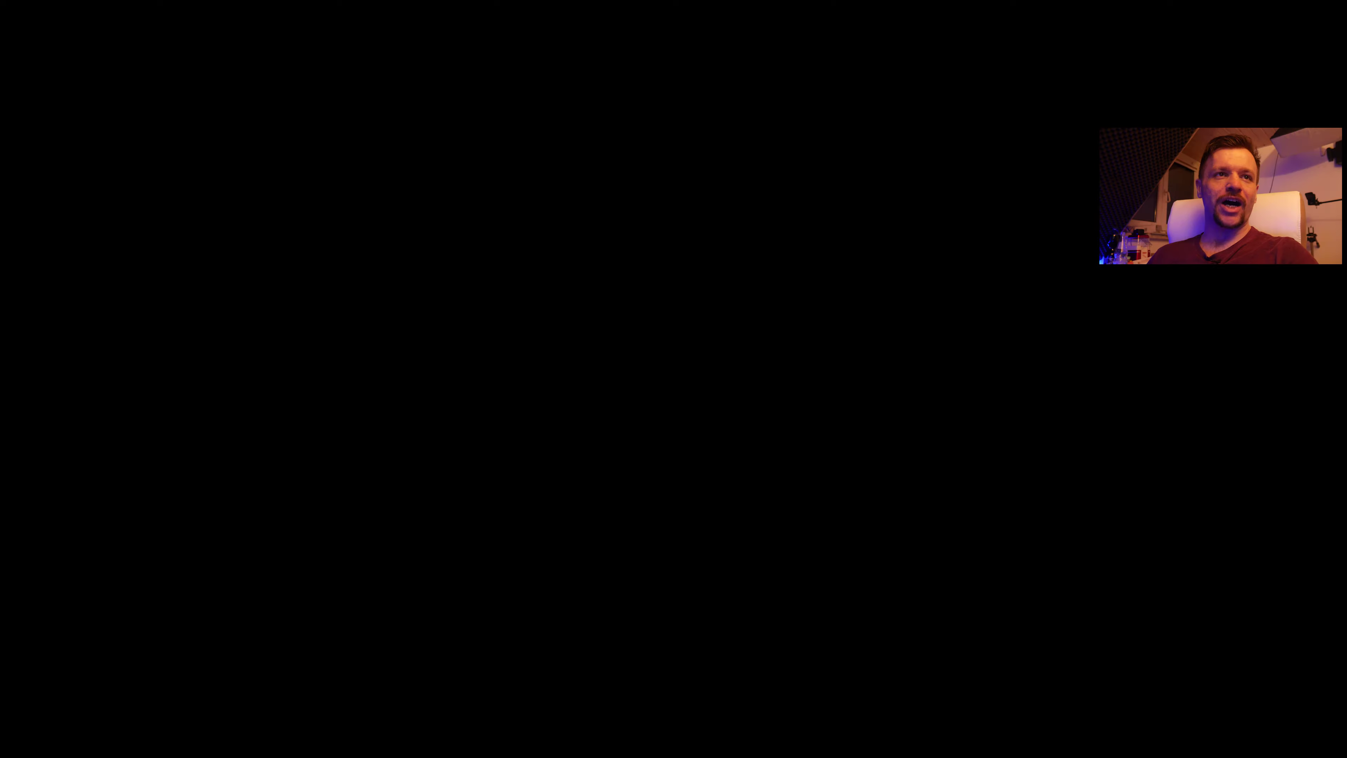
click(340, 409)
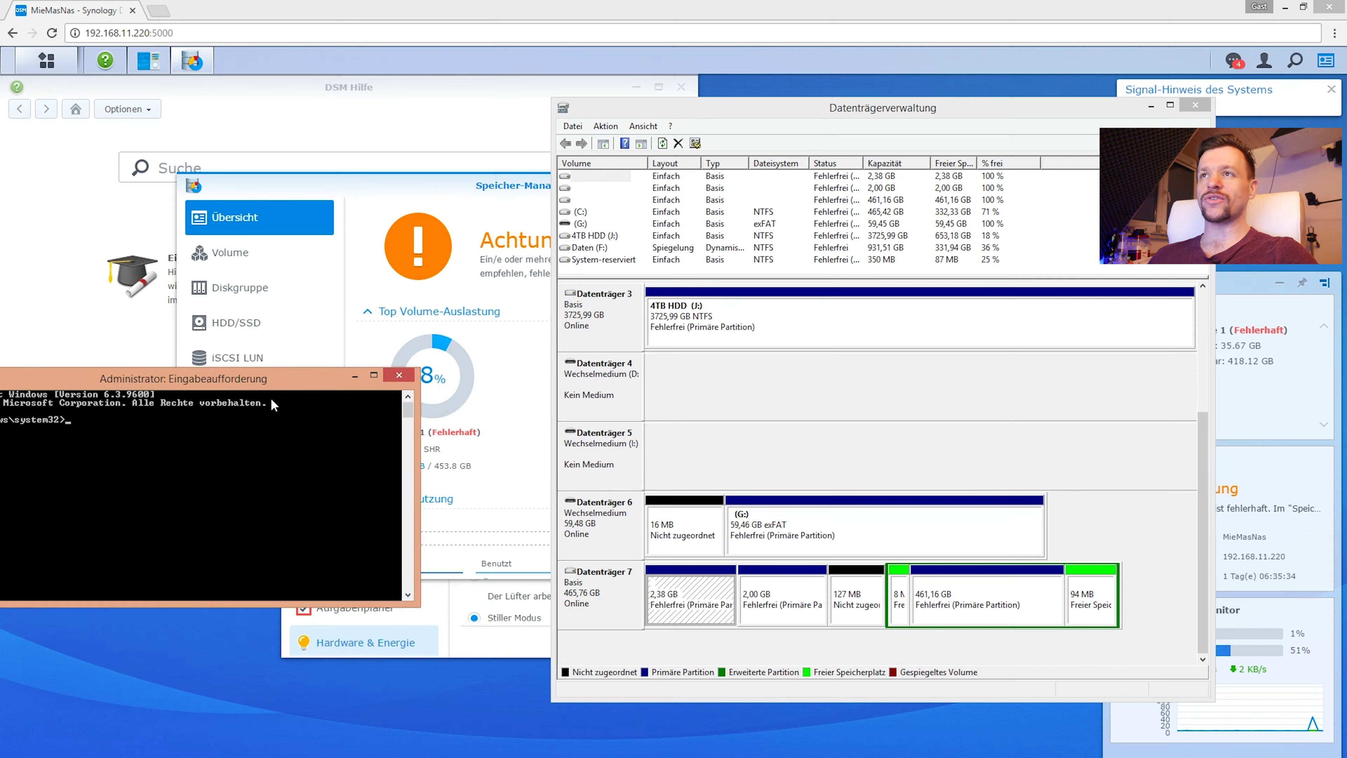
text(diskpar)
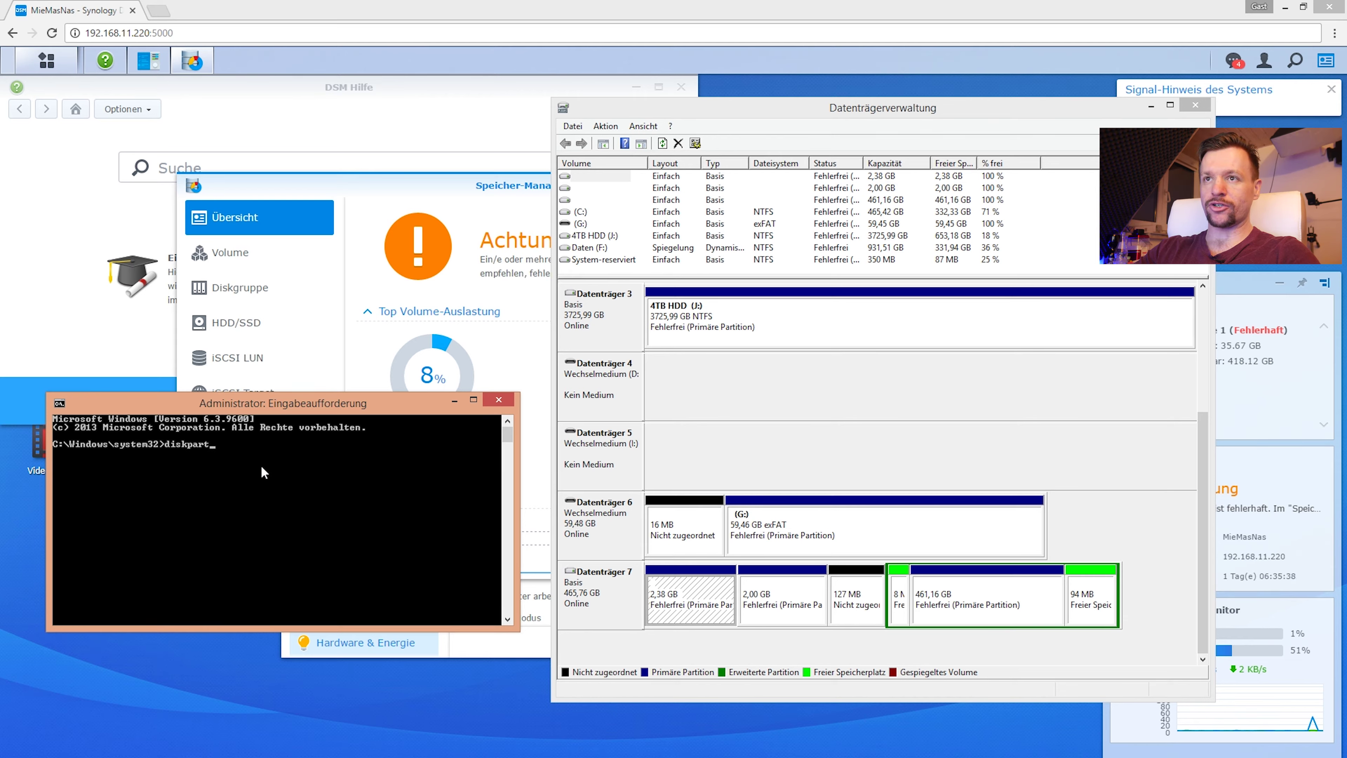
text(t)
key(Return)
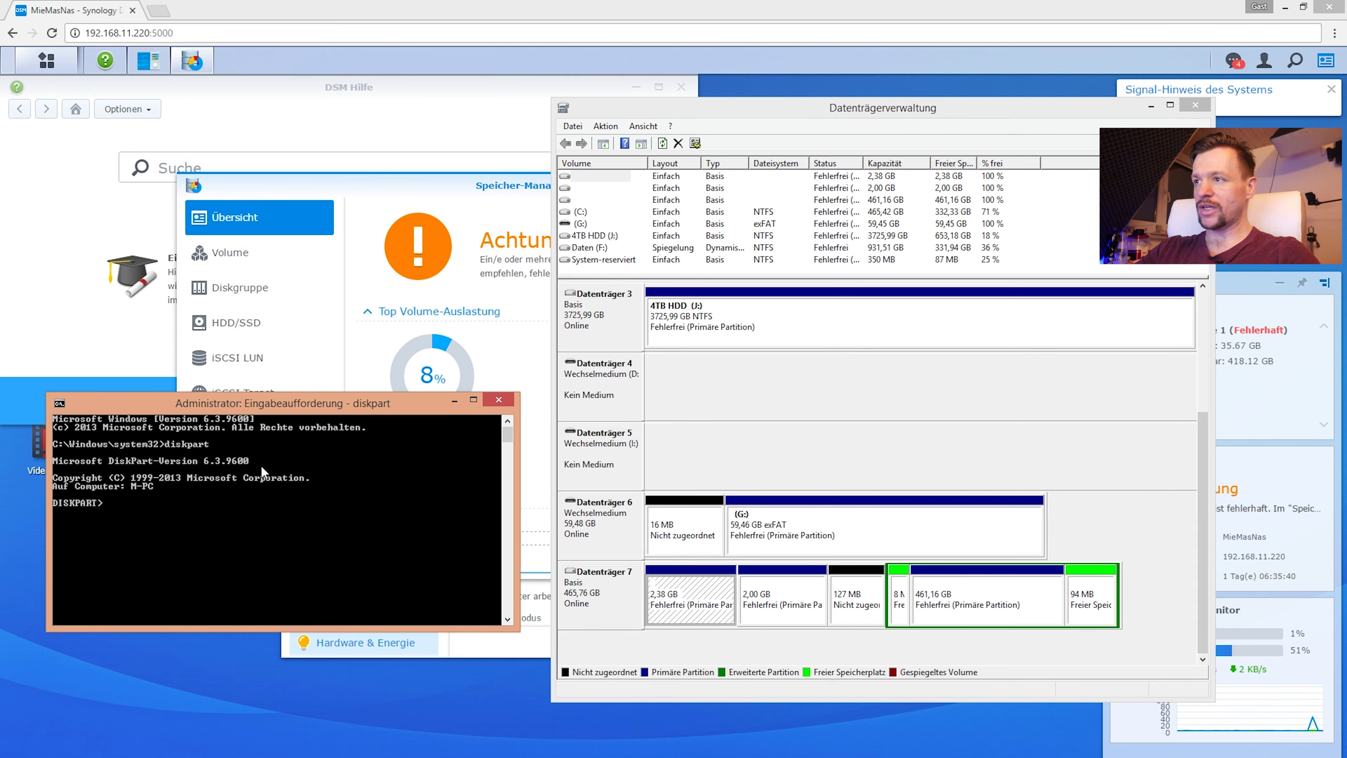
Step: Select disk 7 in diskpart with "sel dis 7" and wipe it with "clean"
text(sel dis 7)
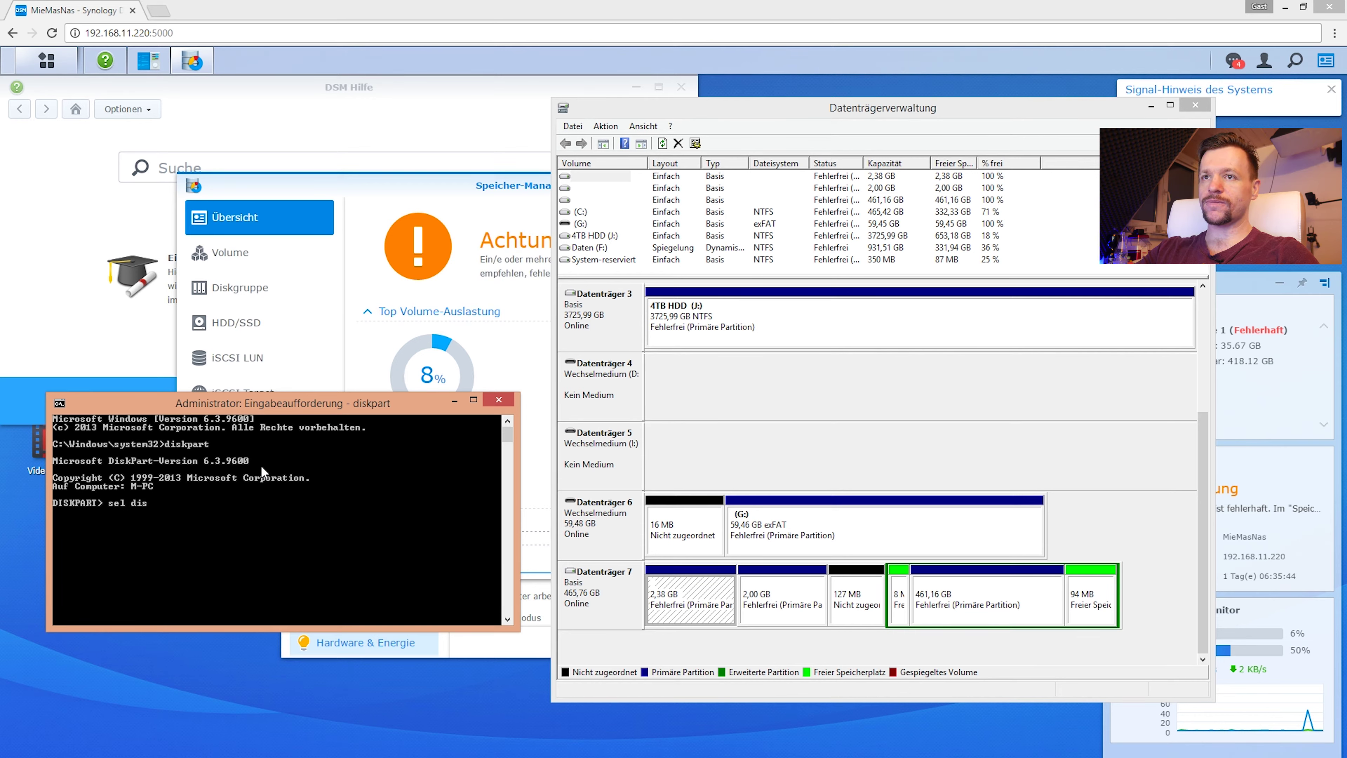
key(Return)
text(clean)
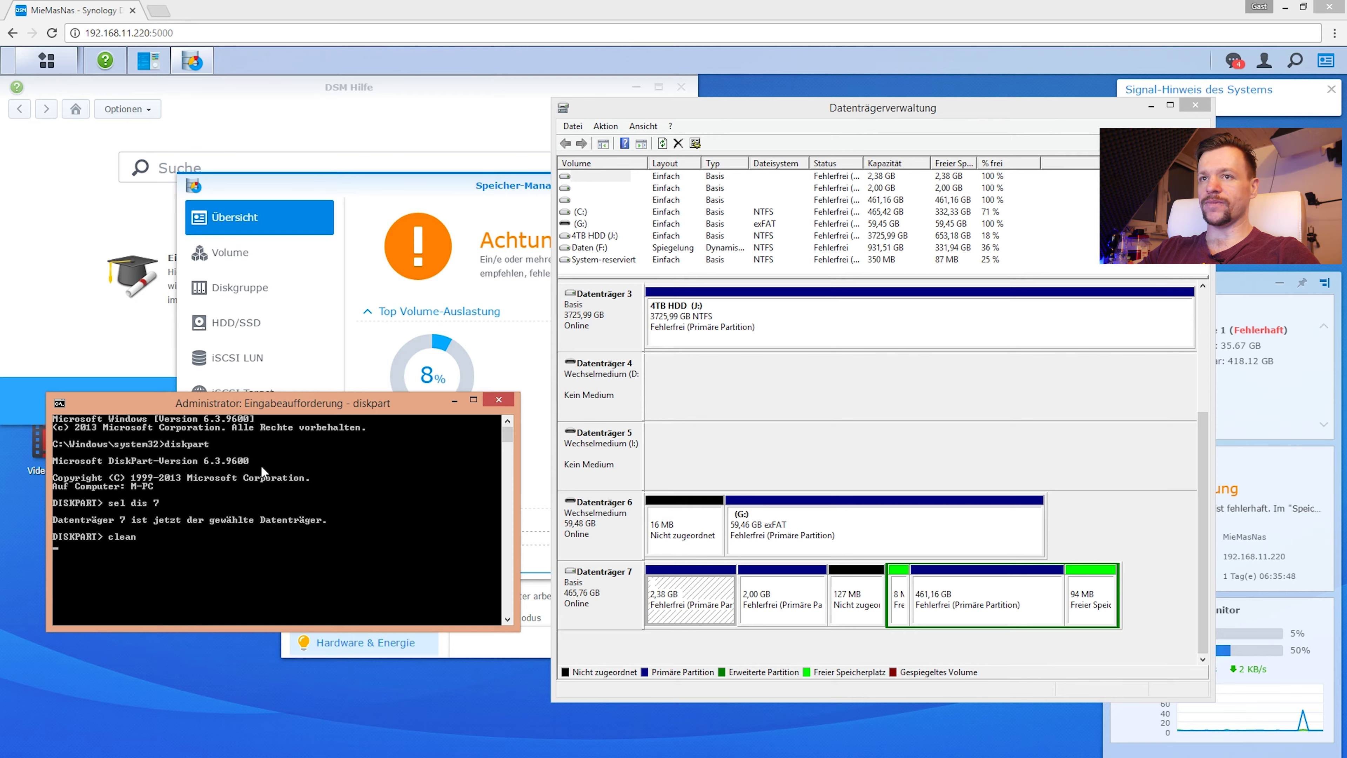
key(Return)
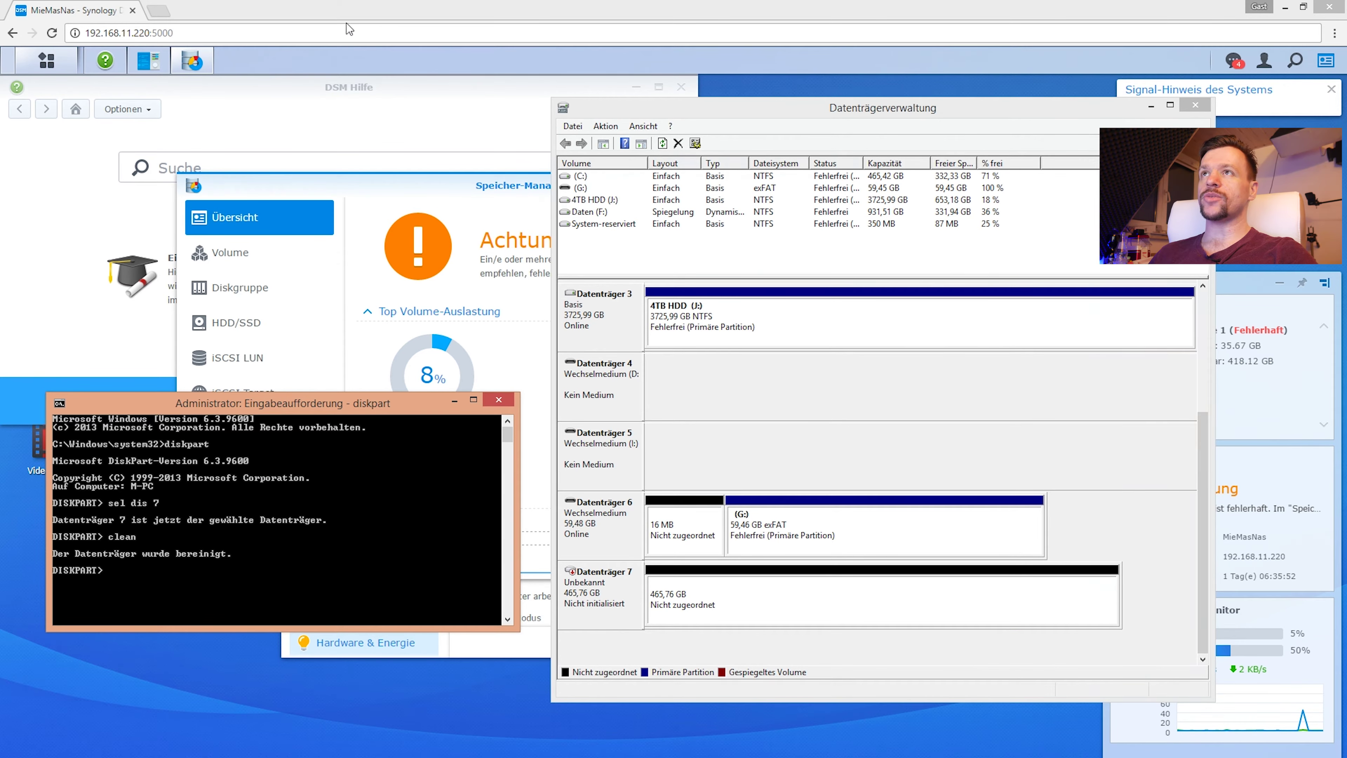
Step: Set up the Reparieren action for Volume 1 in Speicher-Manager with Datenträger 1 as the replacement disk, up to the data-loss warning
click(511, 280)
click(892, 284)
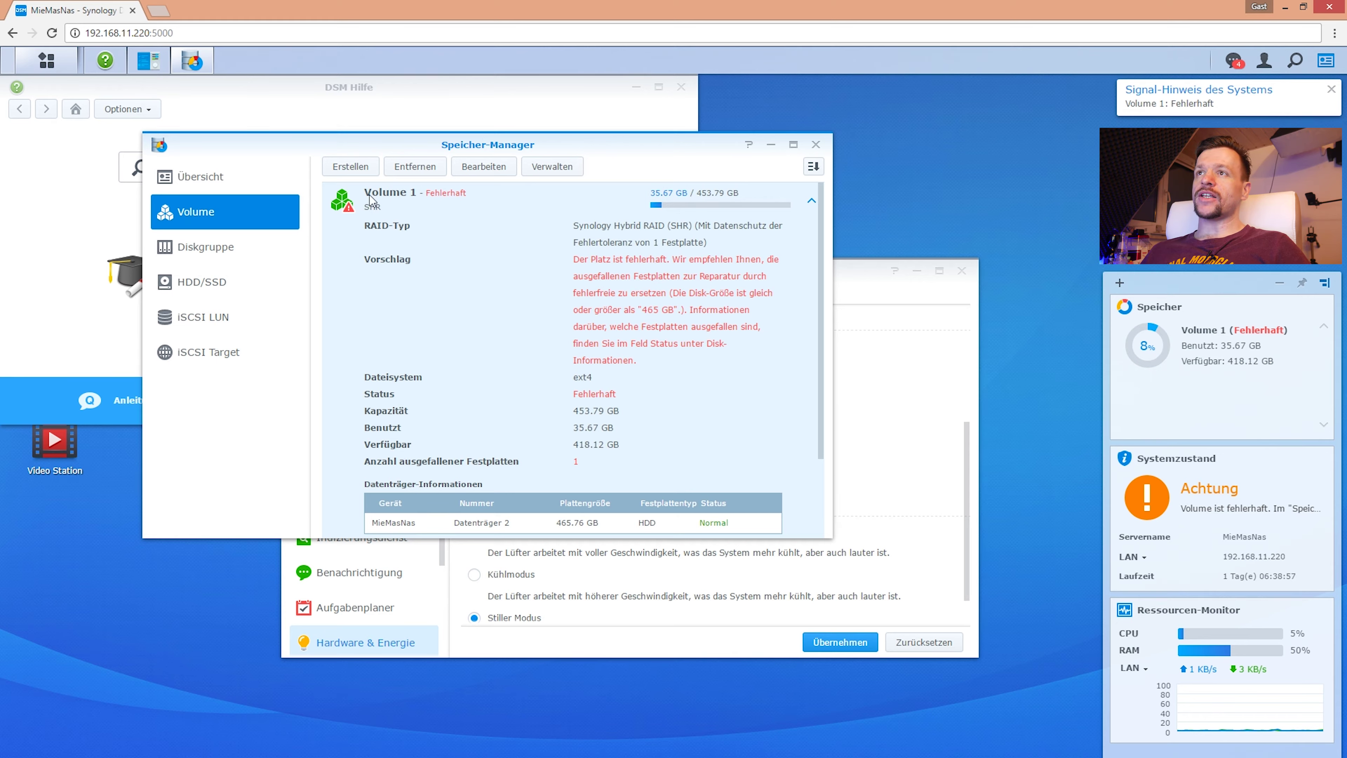
click(552, 168)
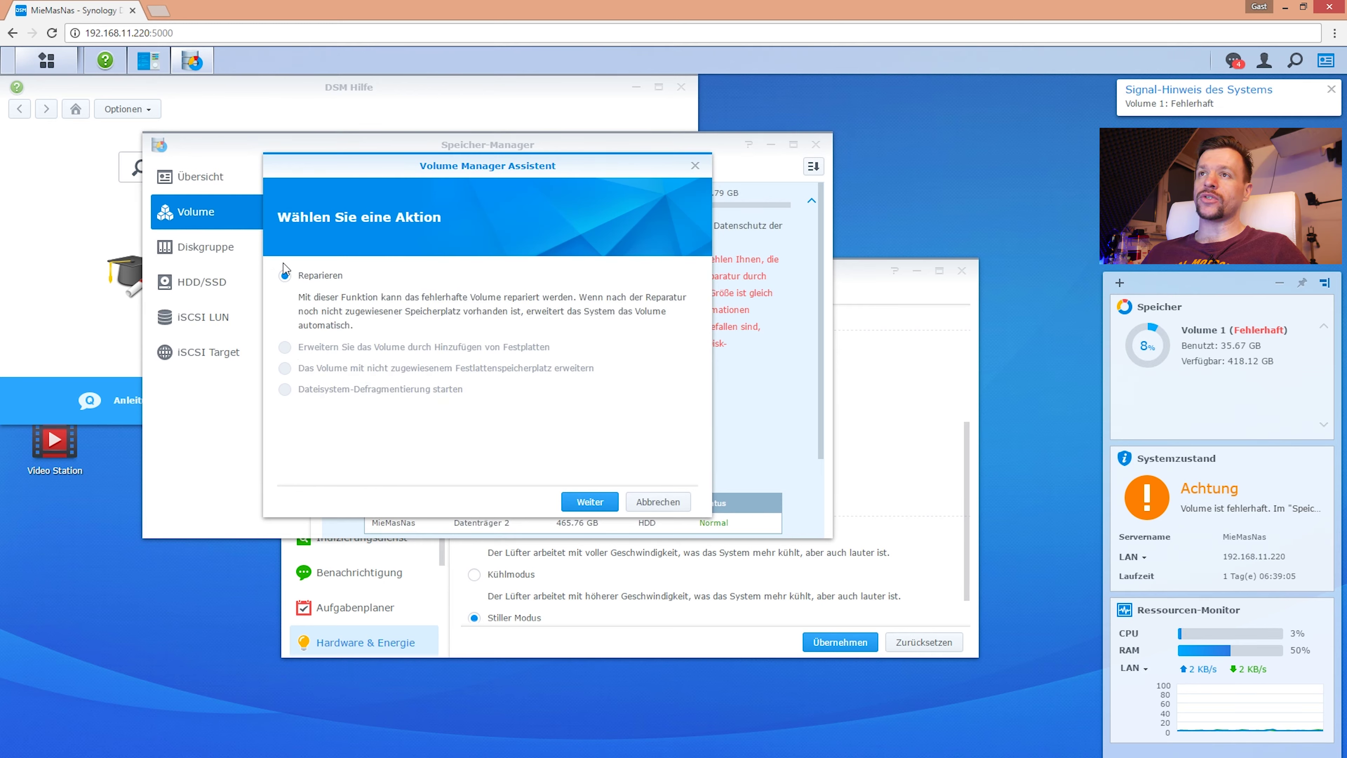
click(572, 496)
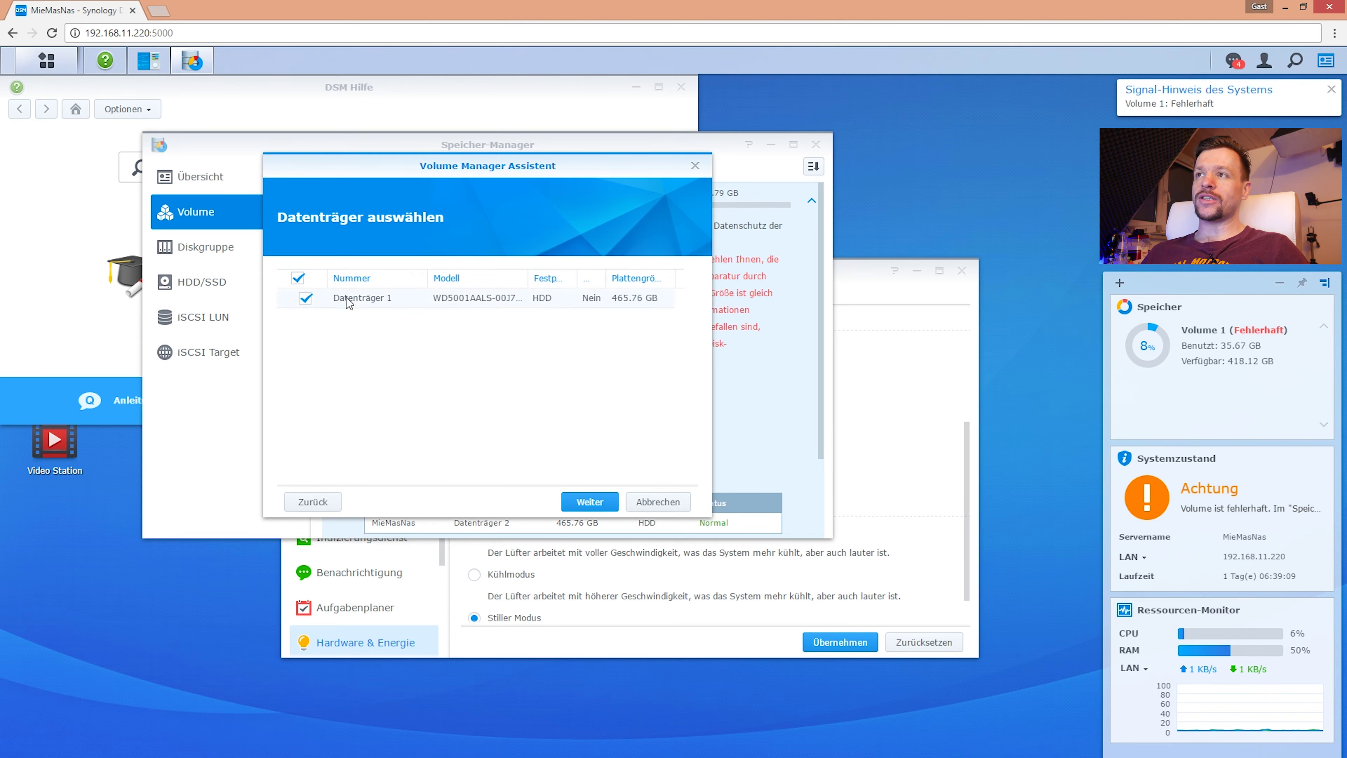
drag(525, 162, 961, 110)
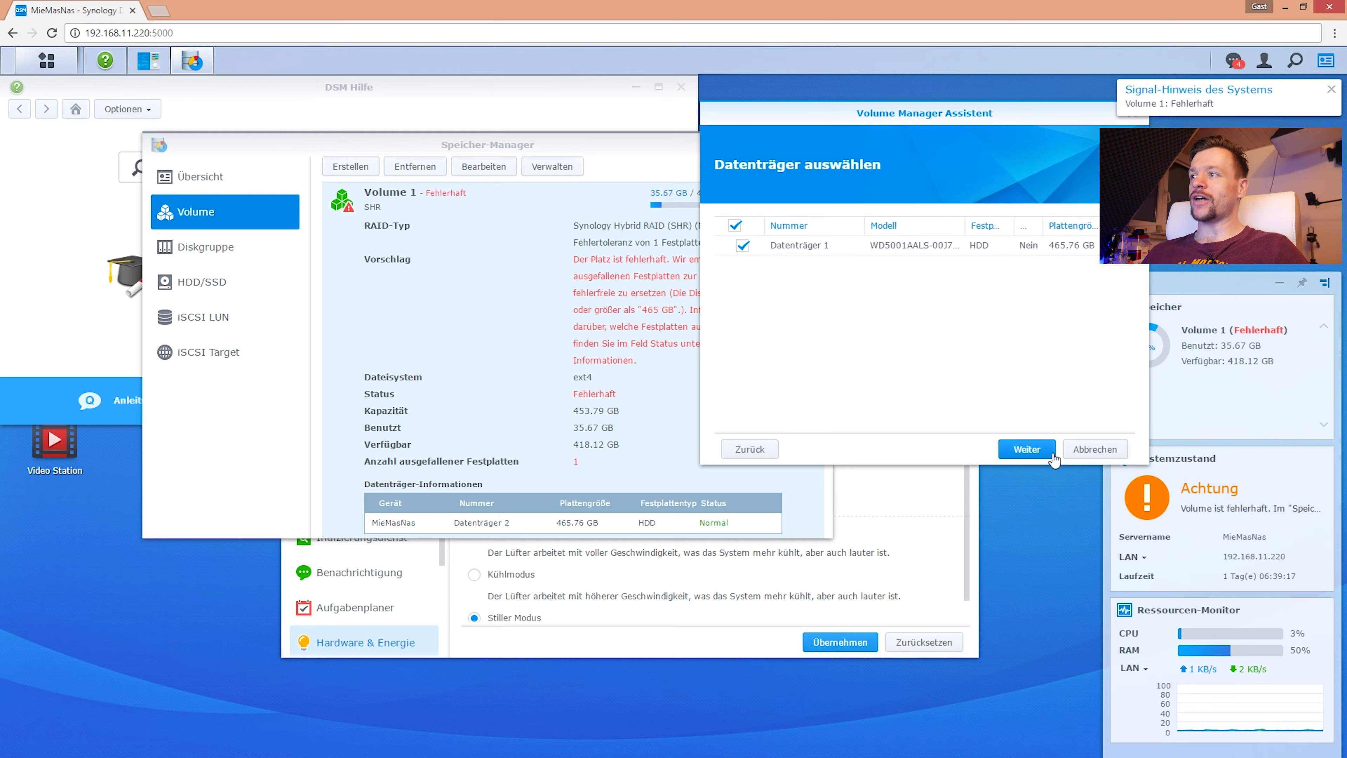
click(1026, 449)
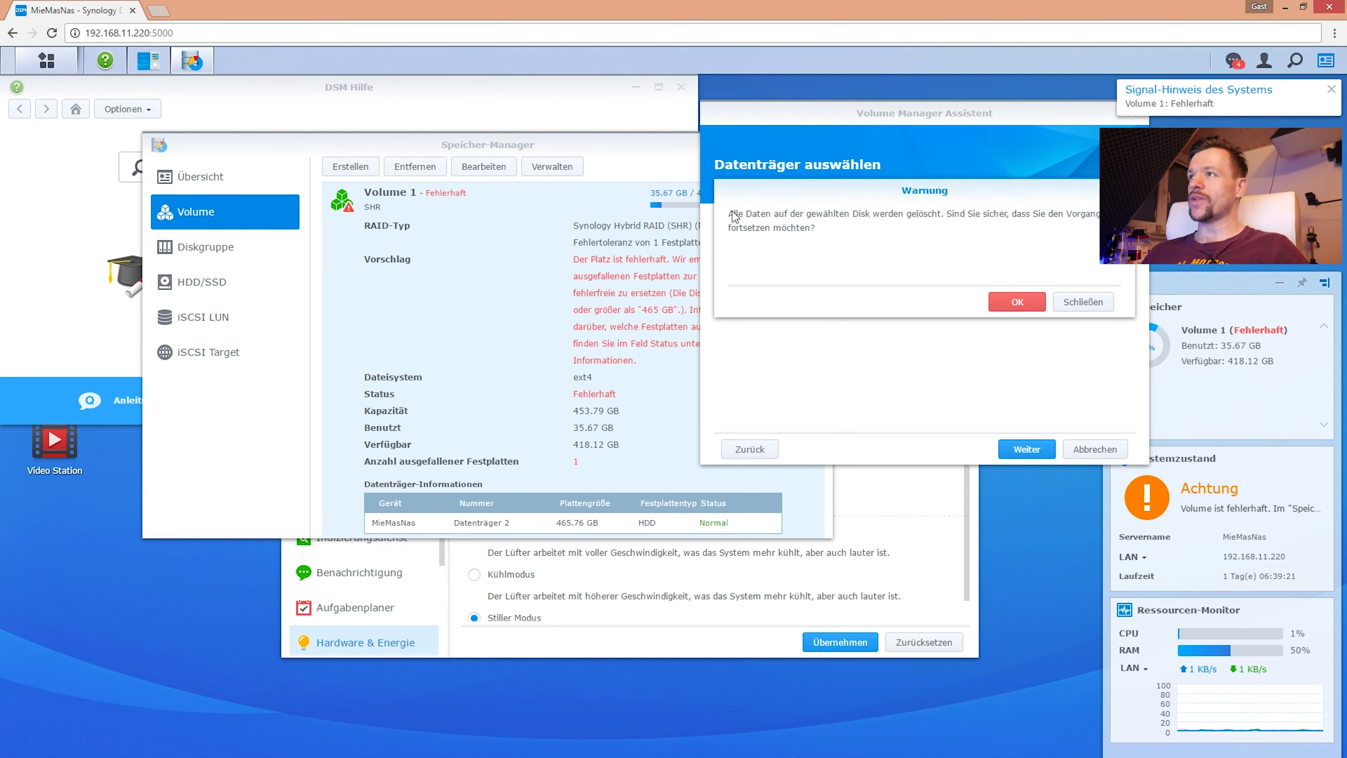
mouse_move(842, 180)
mouse_down()
mouse_move(866, 287)
mouse_move(858, 199)
mouse_up()
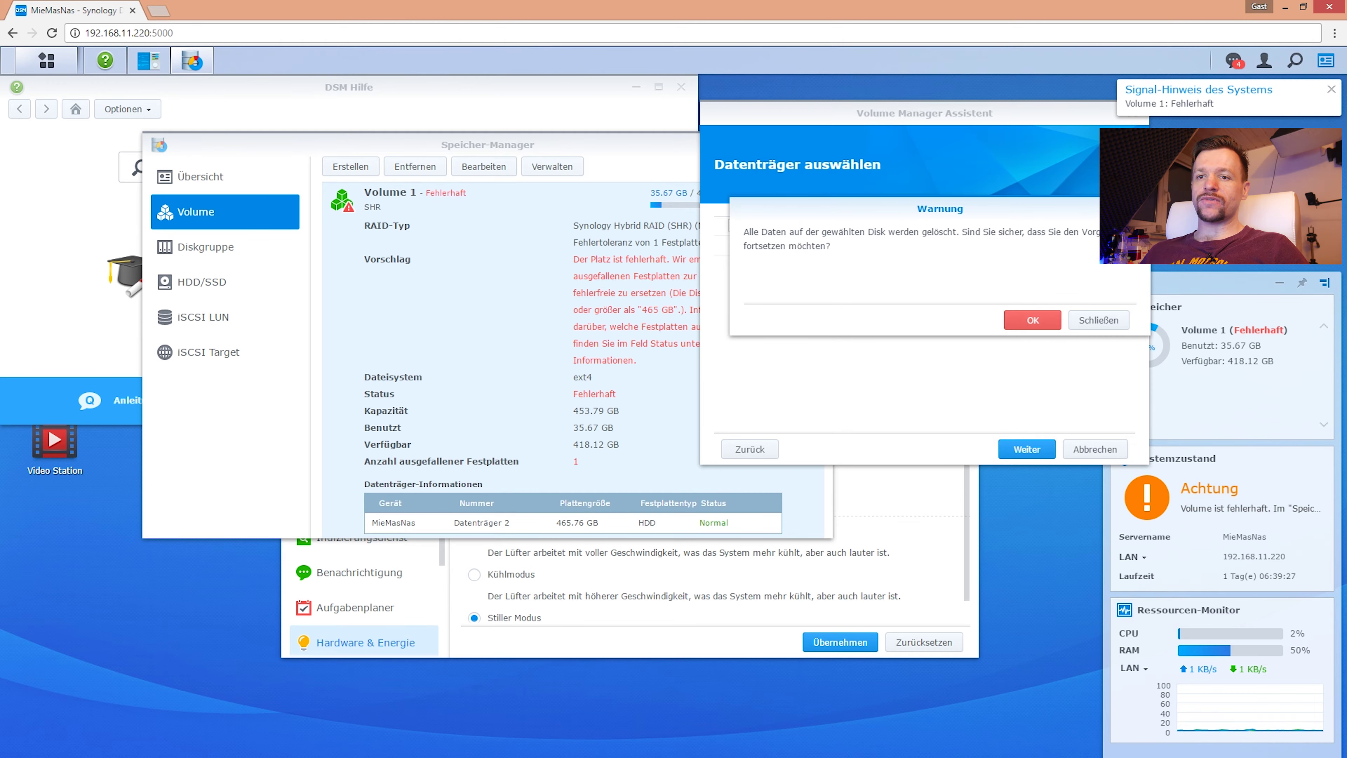
Step: Switch to Windows Explorer and create a text document named test.txt on the NAS network drive video (Z:)
key(super+e)
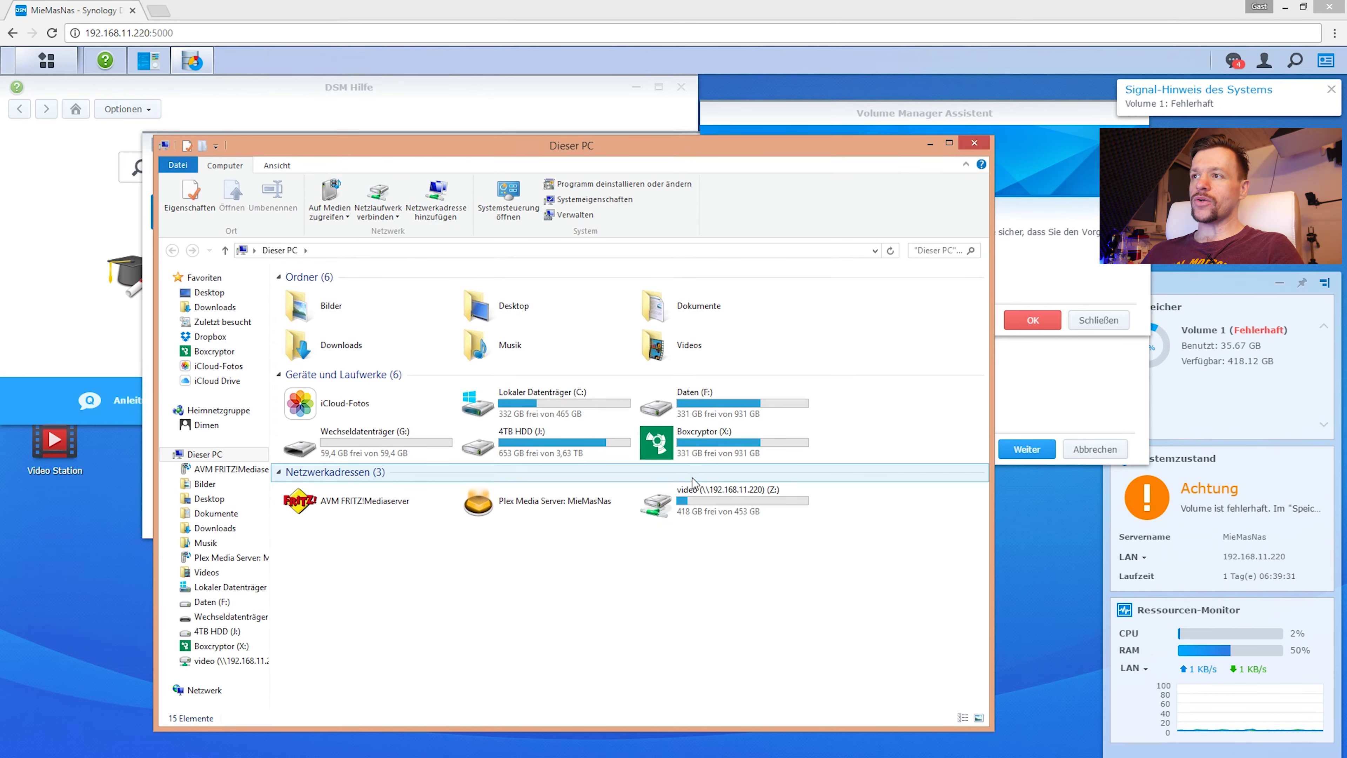
double_click(690, 501)
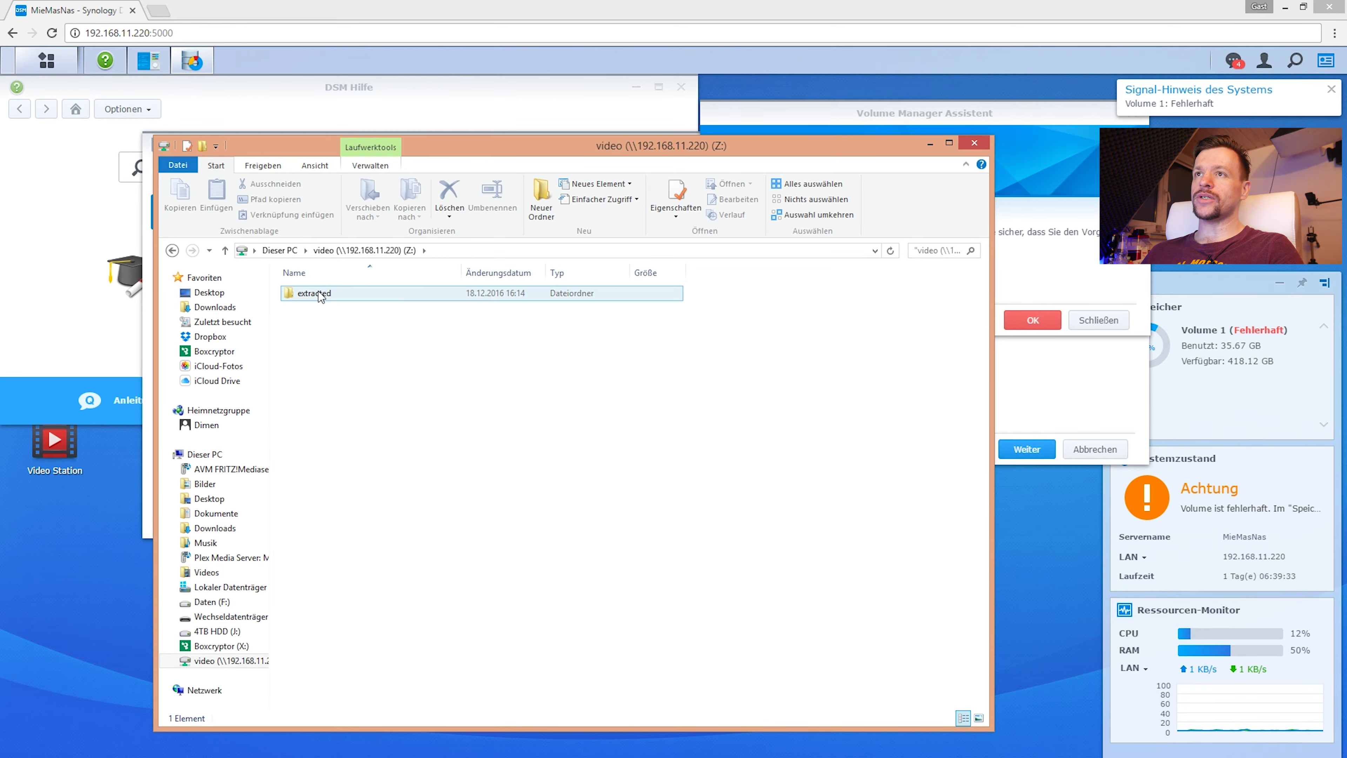
right_click(360, 373)
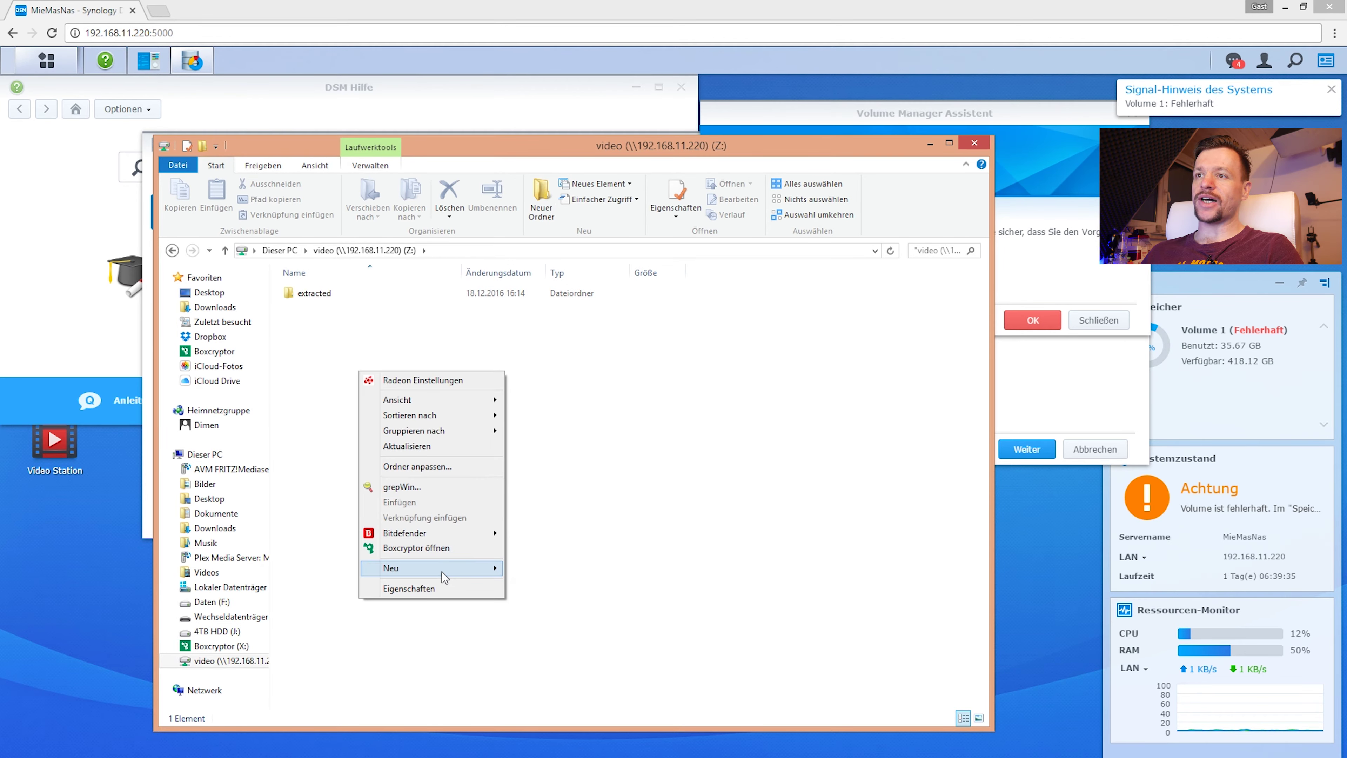
mouse_move(442, 568)
click(546, 712)
text(test)
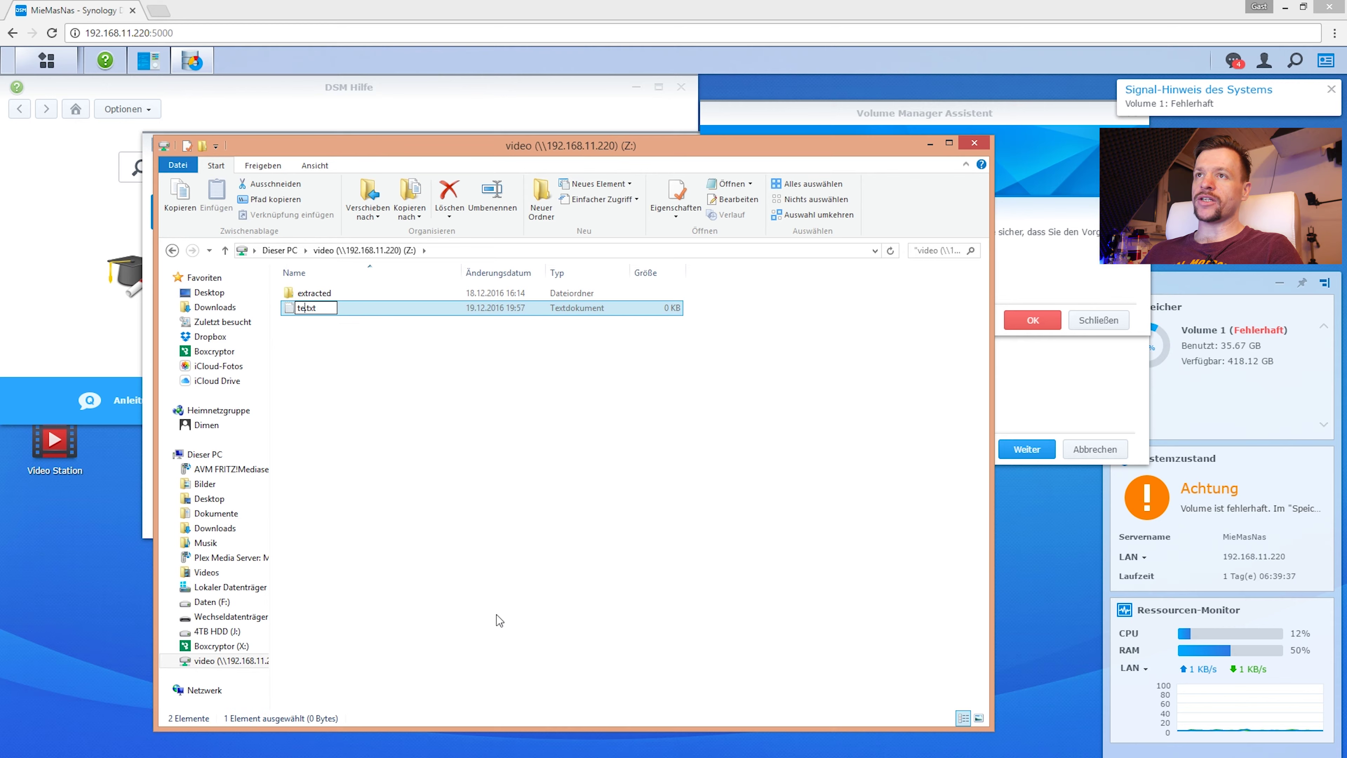
key(Return)
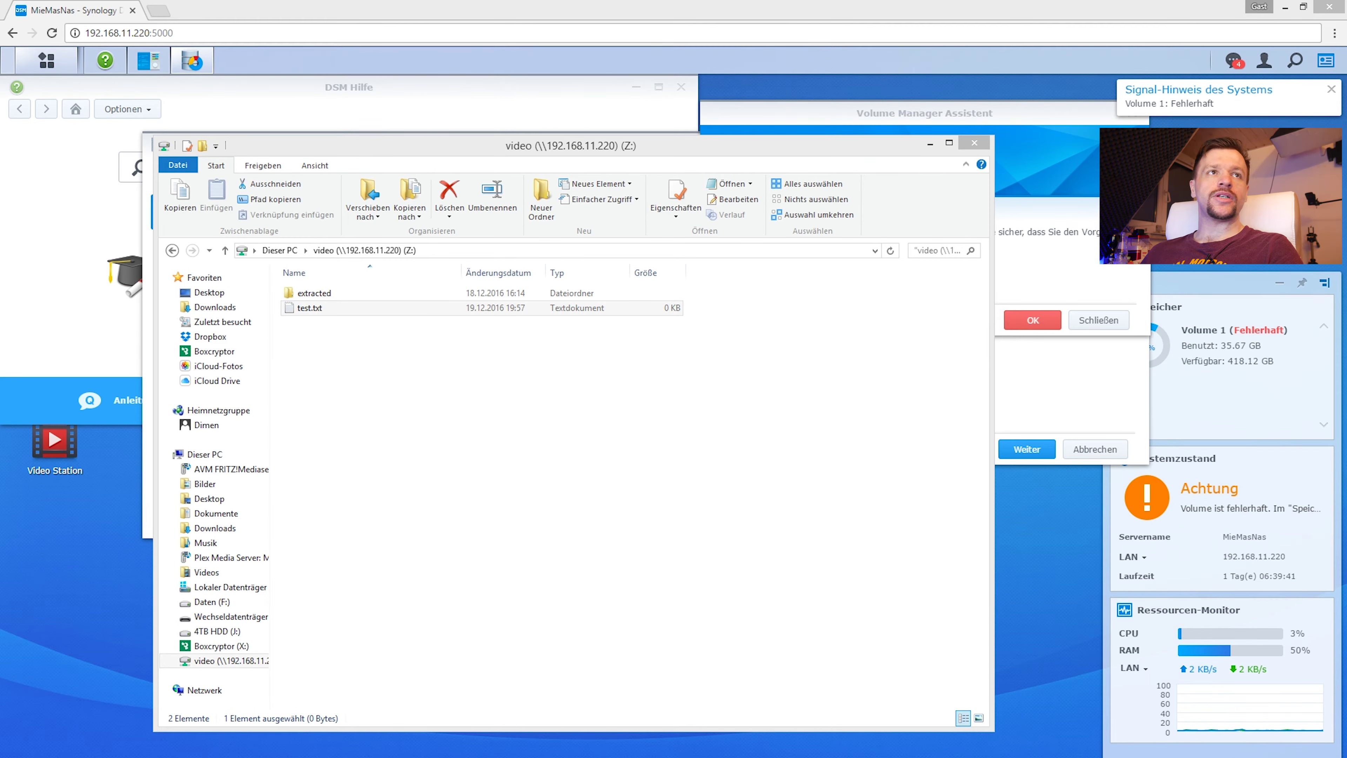
Step: Write "1asdsd" into test.txt, save and close it, and return to the pending repair warning
double_click(438, 308)
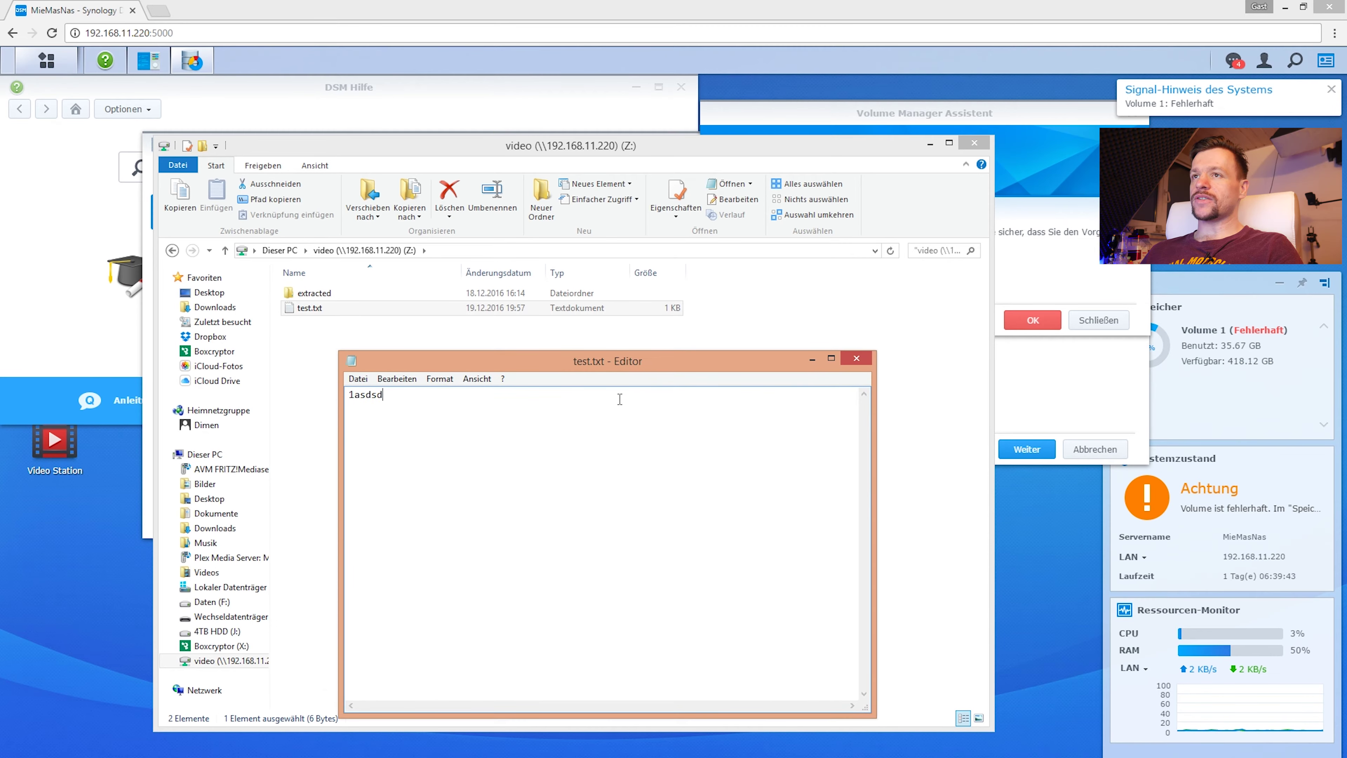
click(856, 359)
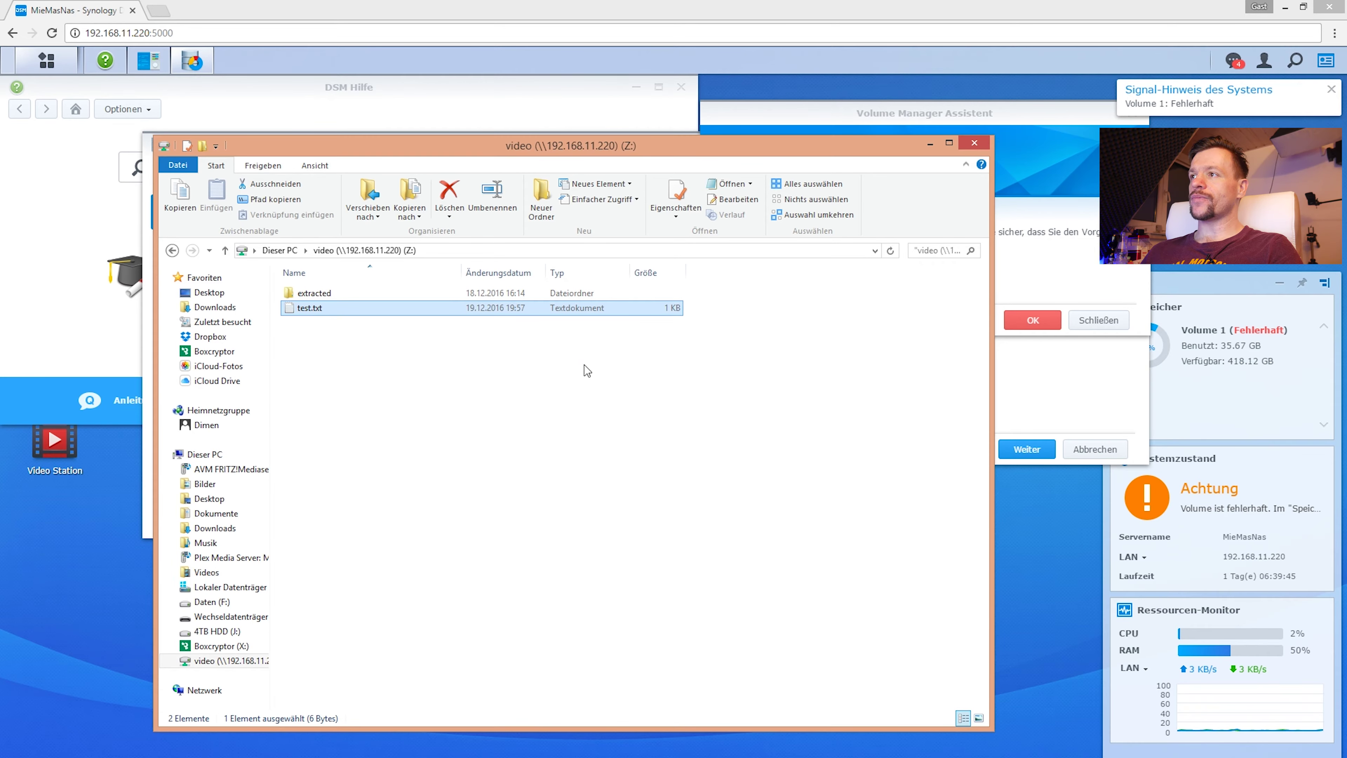
click(929, 144)
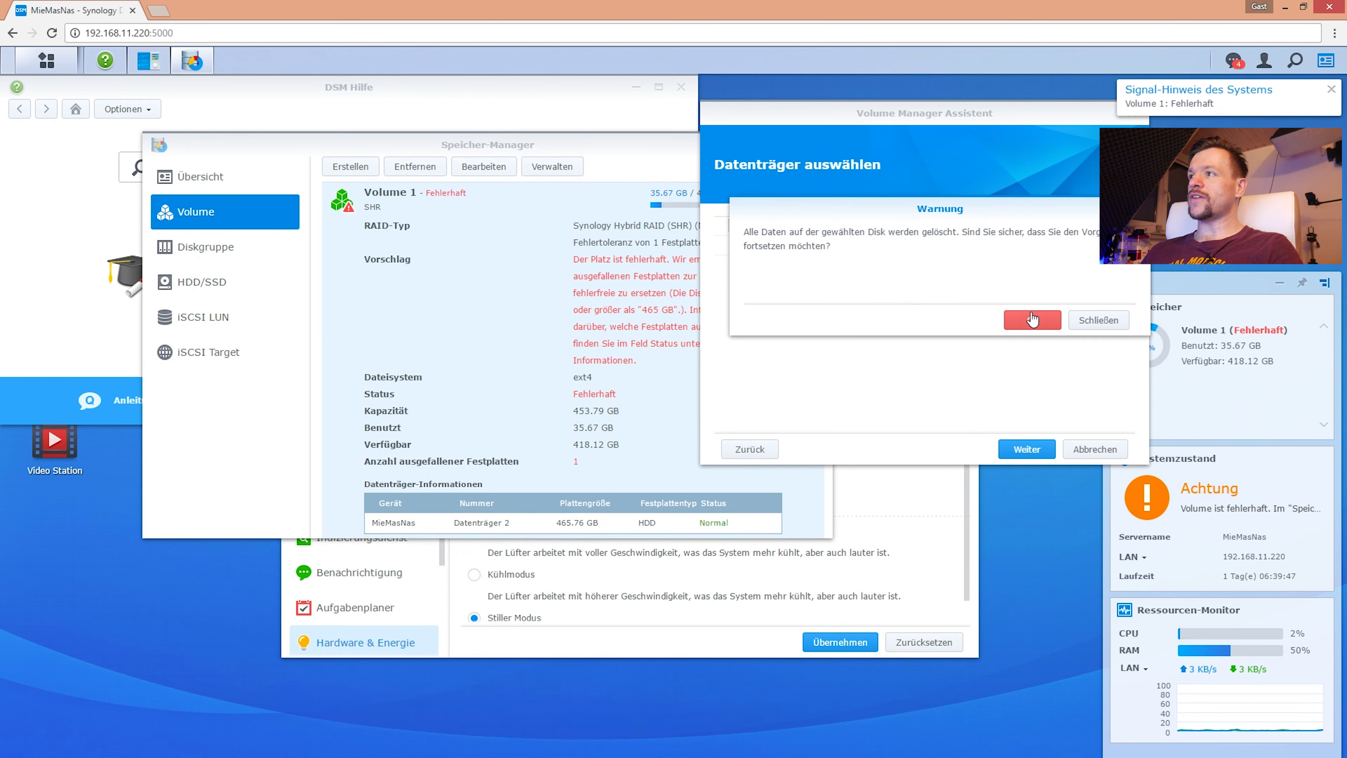
Step: Accept erasing all data on Datenträger 1 and apply the repair settings for Volume 1
click(1033, 321)
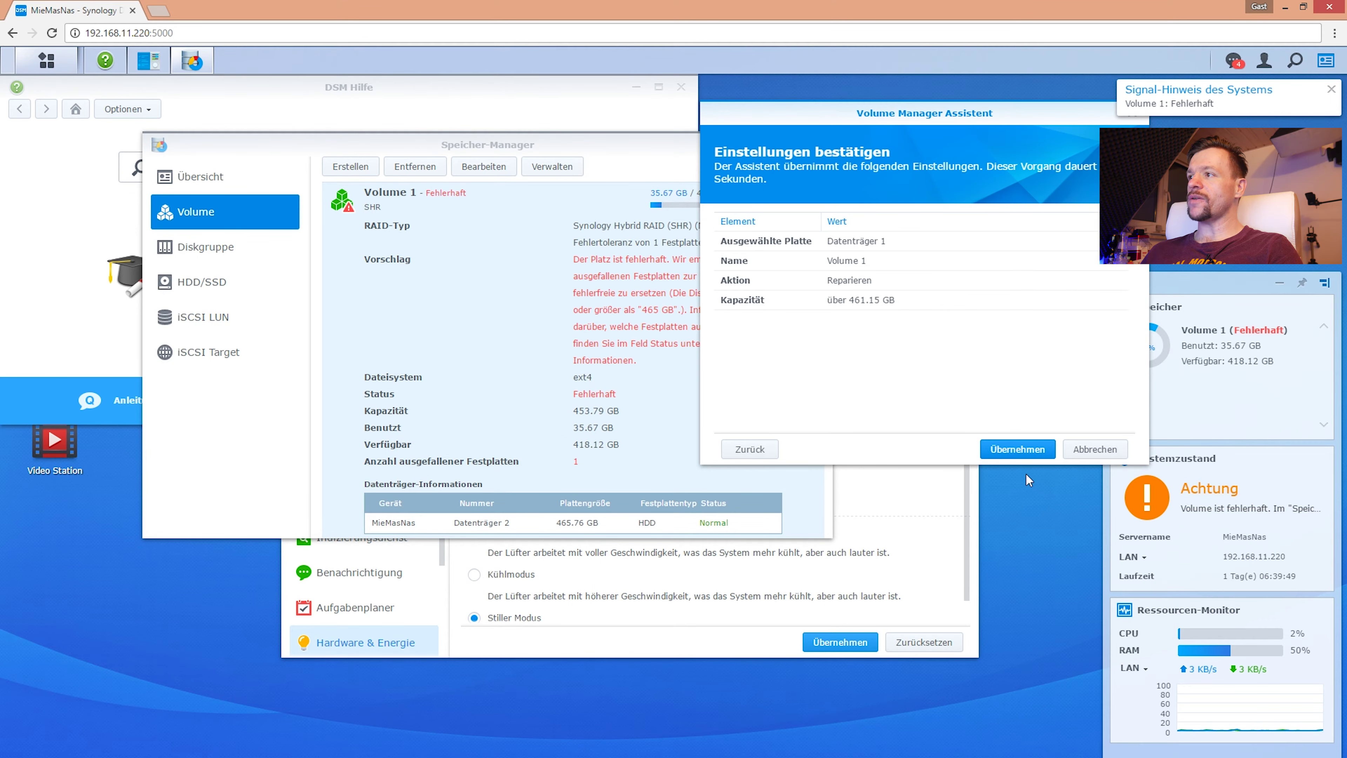
click(1016, 450)
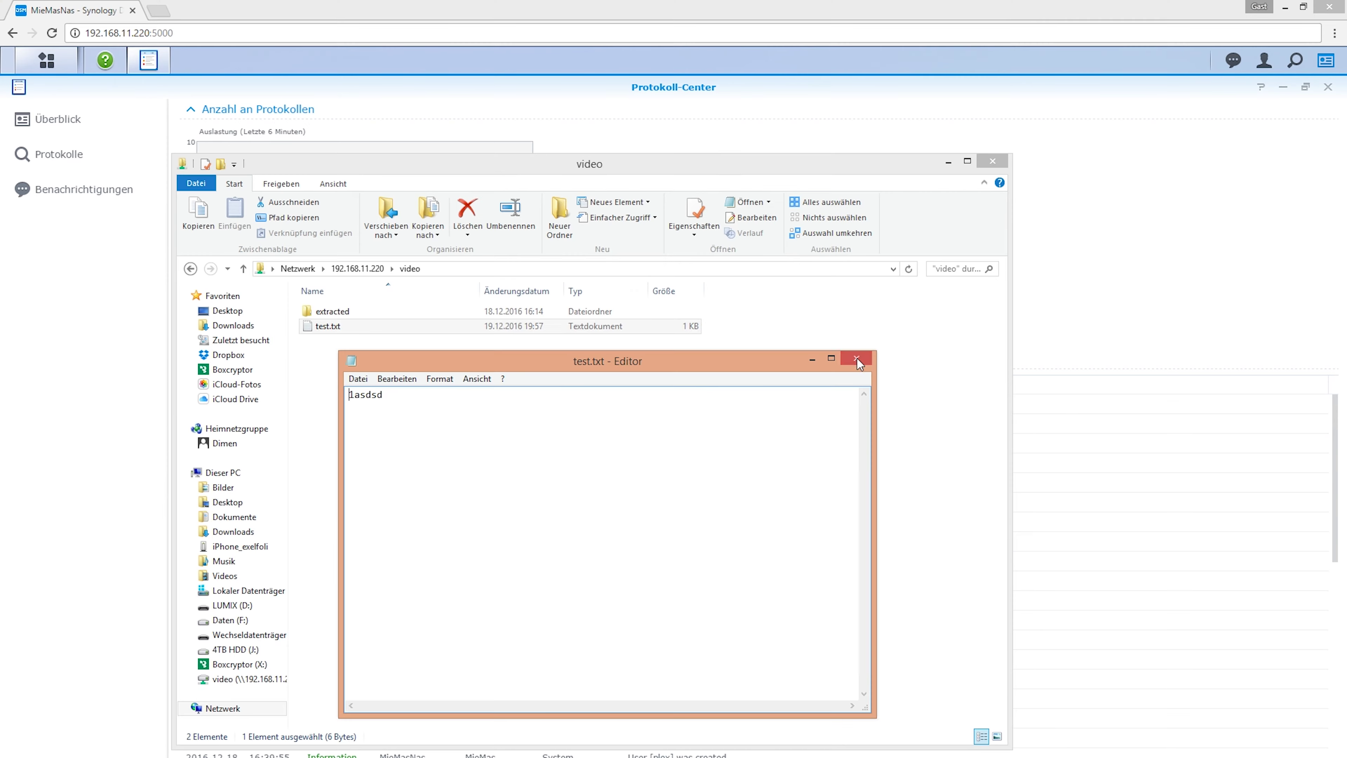
Step: Close test.txt and examine the details of Volume 1 and the HDD/SSD drives in Speicher-Manager
click(857, 358)
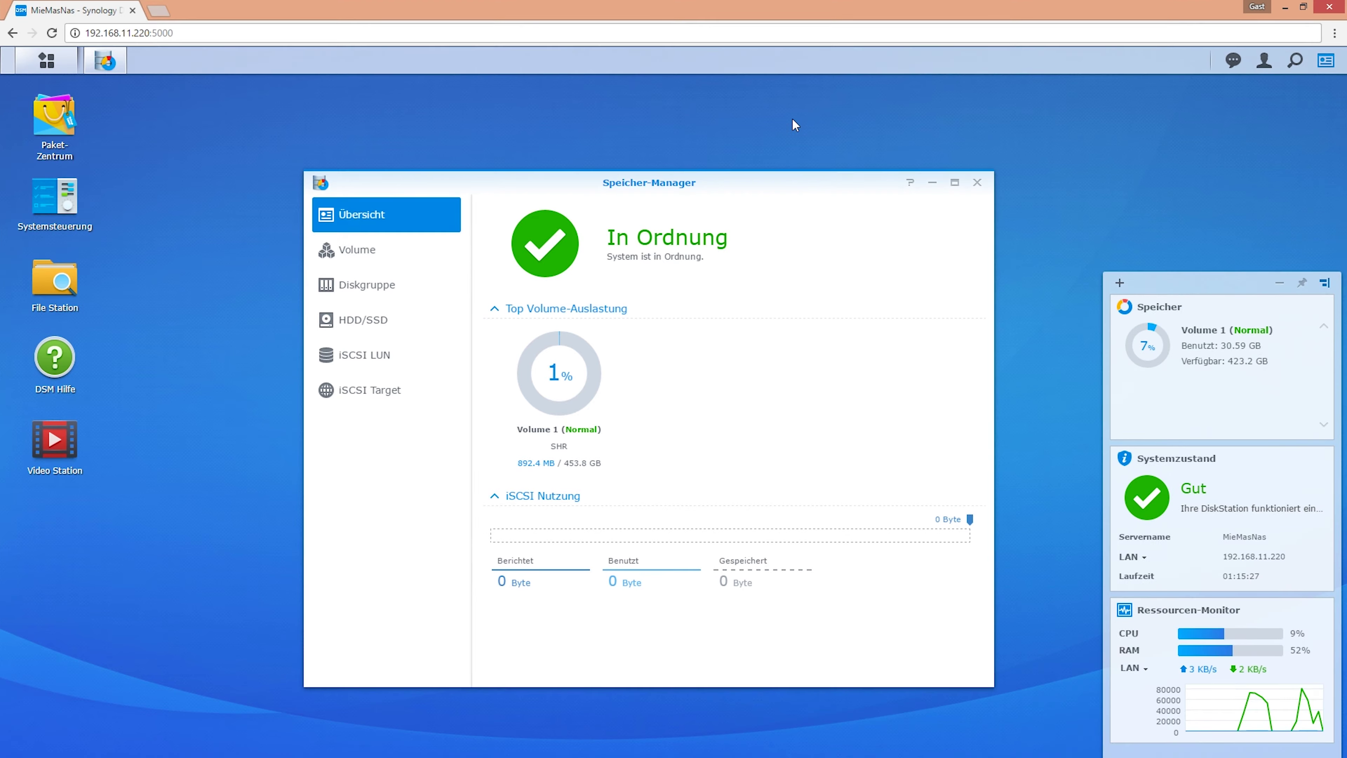
click(354, 251)
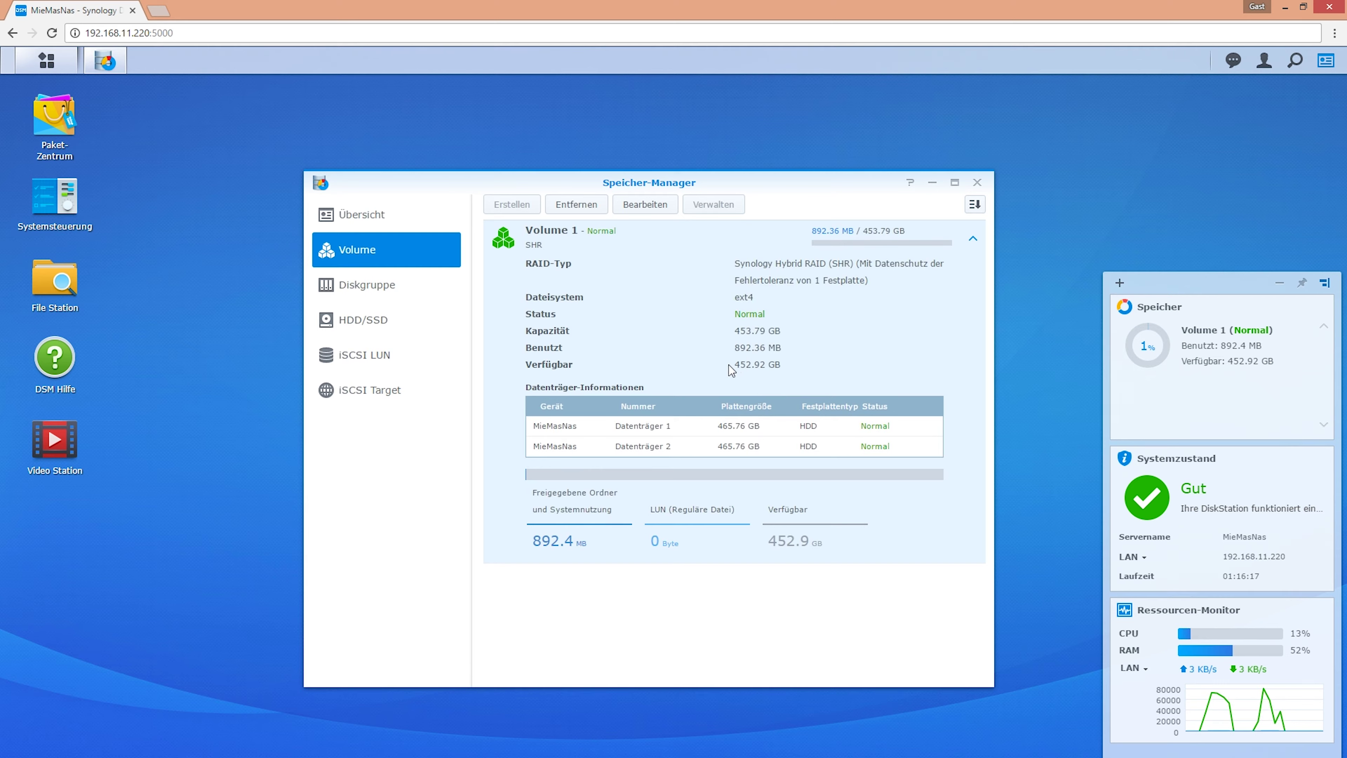
click(426, 324)
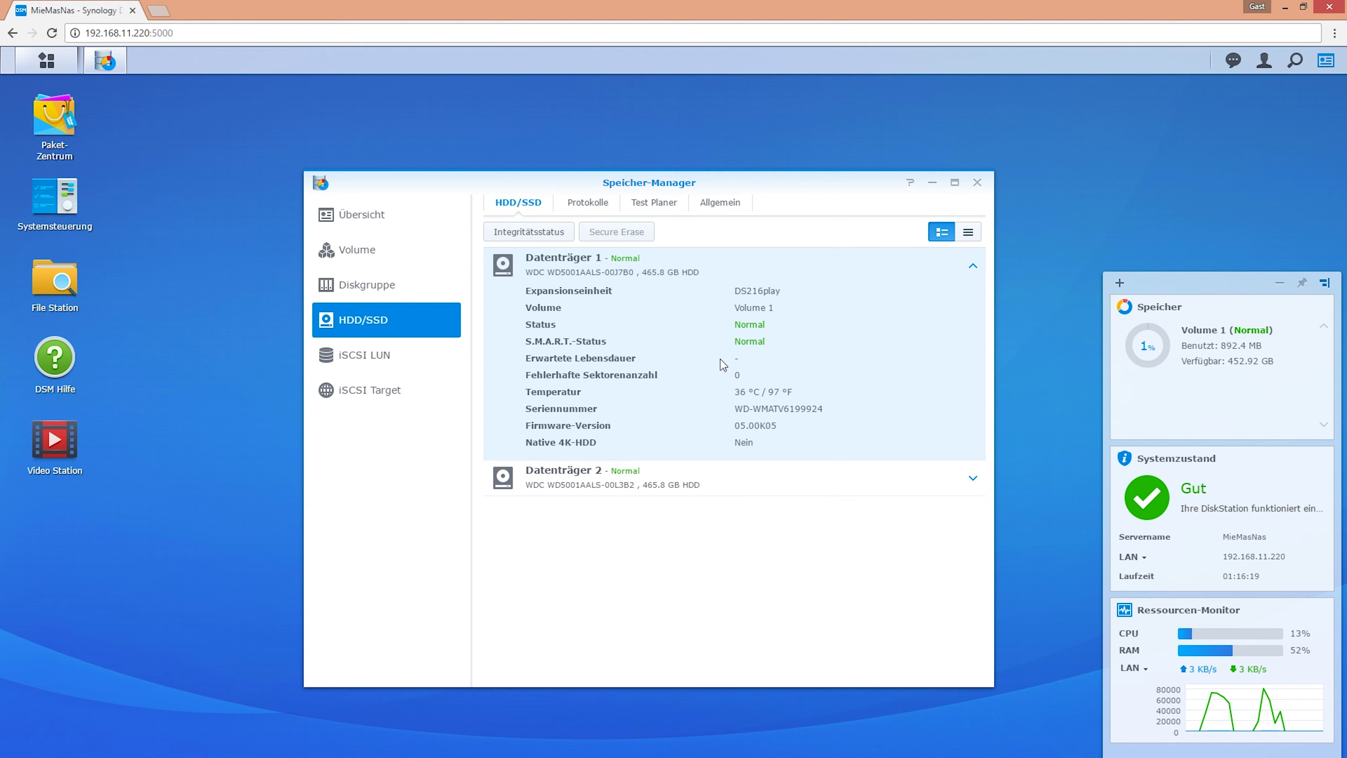